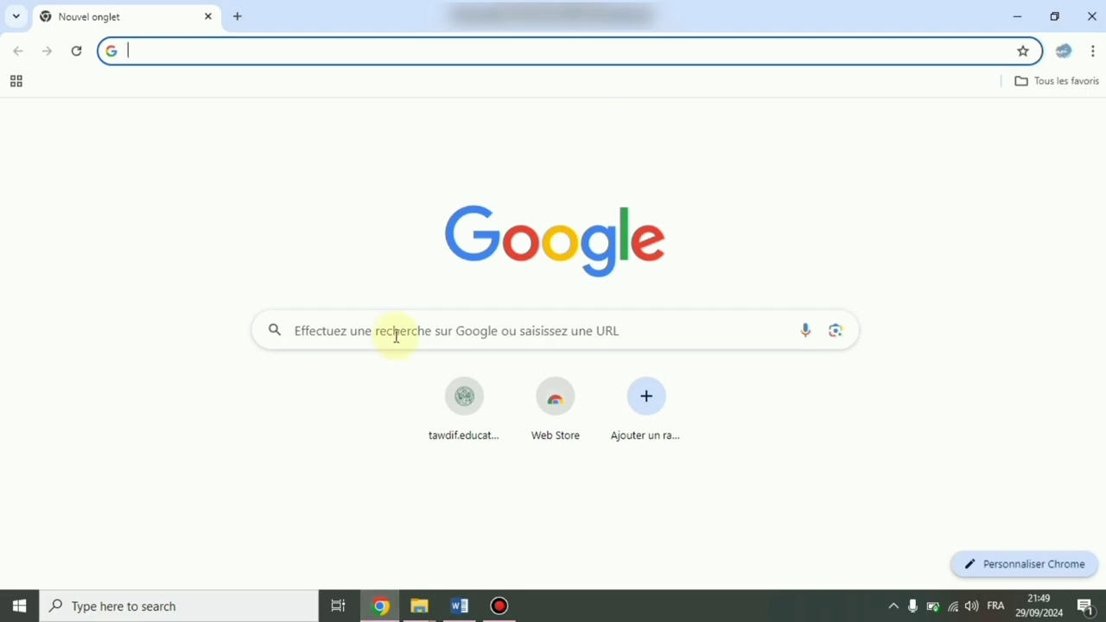
Search Google for "فضاء الاولياء", open the awlyaa.education.dz parents' portal and go to its account login page
{"action": "left_click", "coordinate": [397, 331]}
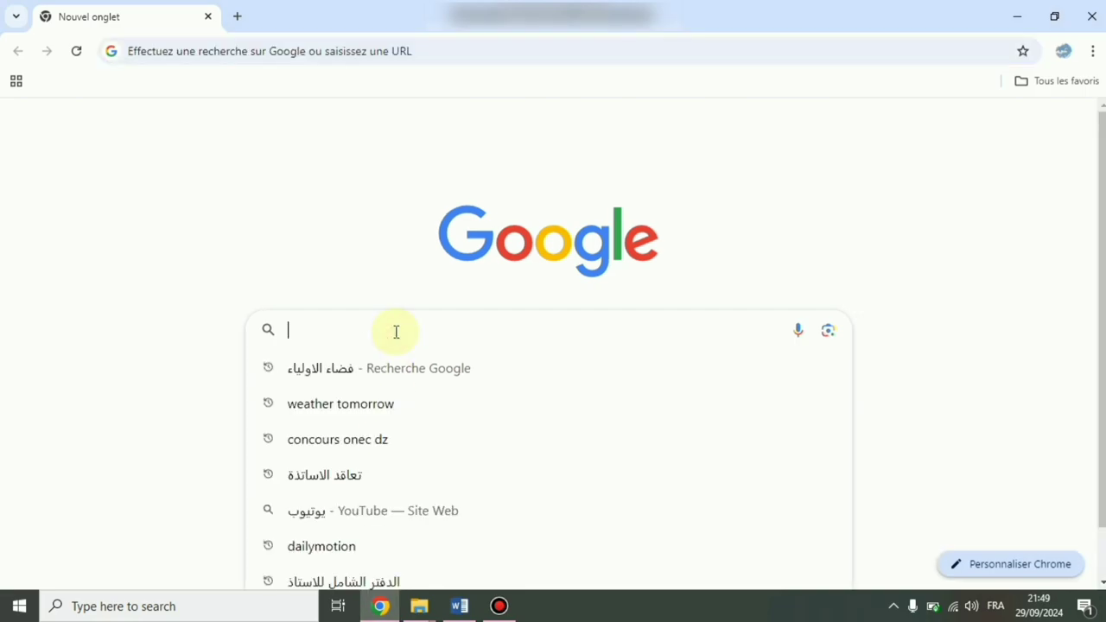
{"action": "left_click", "coordinate": [317, 377]}
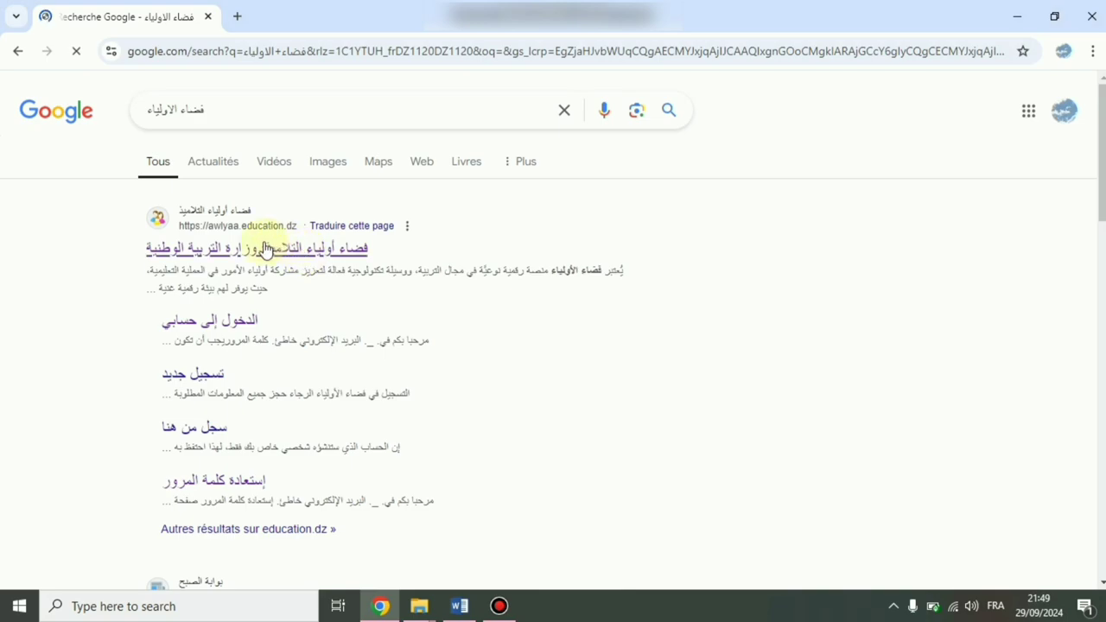
{"action": "left_click", "coordinate": [232, 247]}
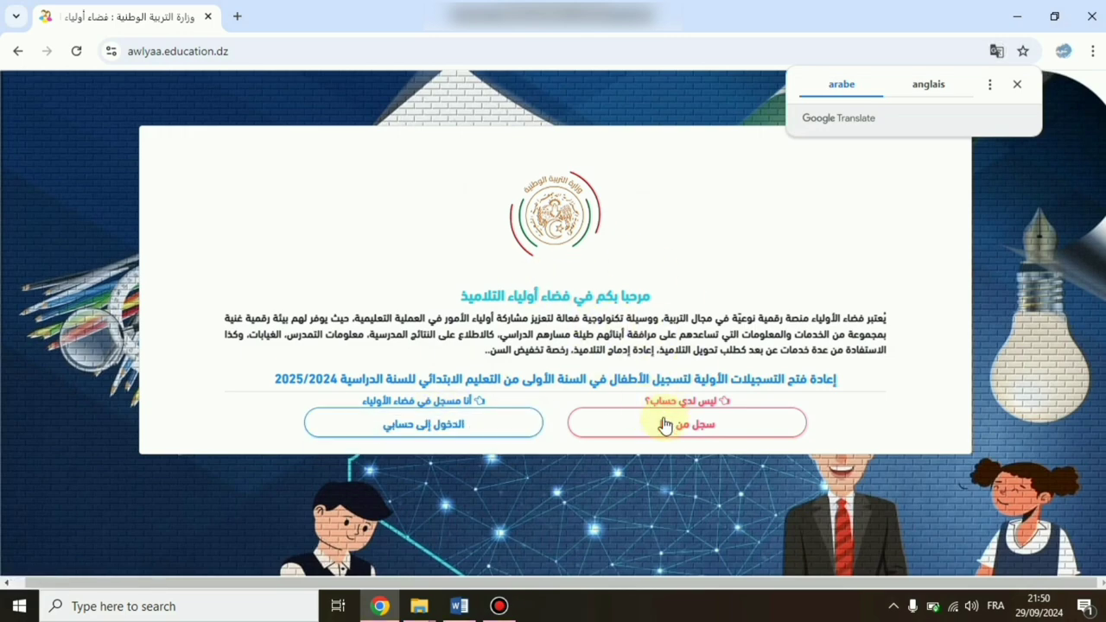
{"action": "left_click", "coordinate": [441, 423]}
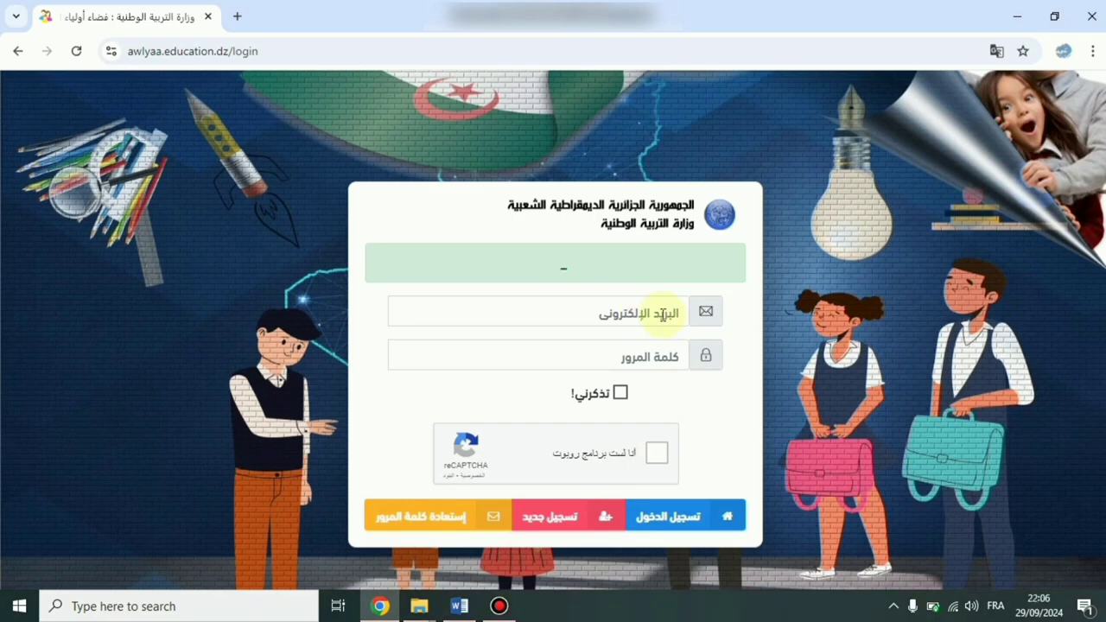
Log in with the parent's e-mail and account password, enabling تذكرني and completing the reCAPTCHA check
{"action": "left_click", "coordinate": [663, 315]}
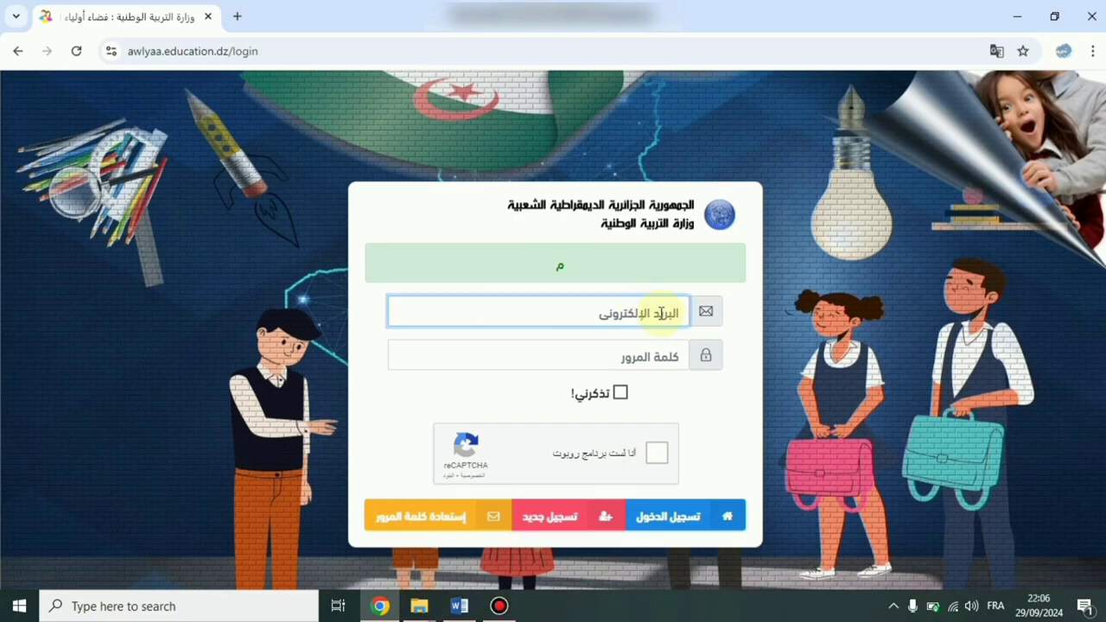
{"action": "key", "text": "ctrl+v"}
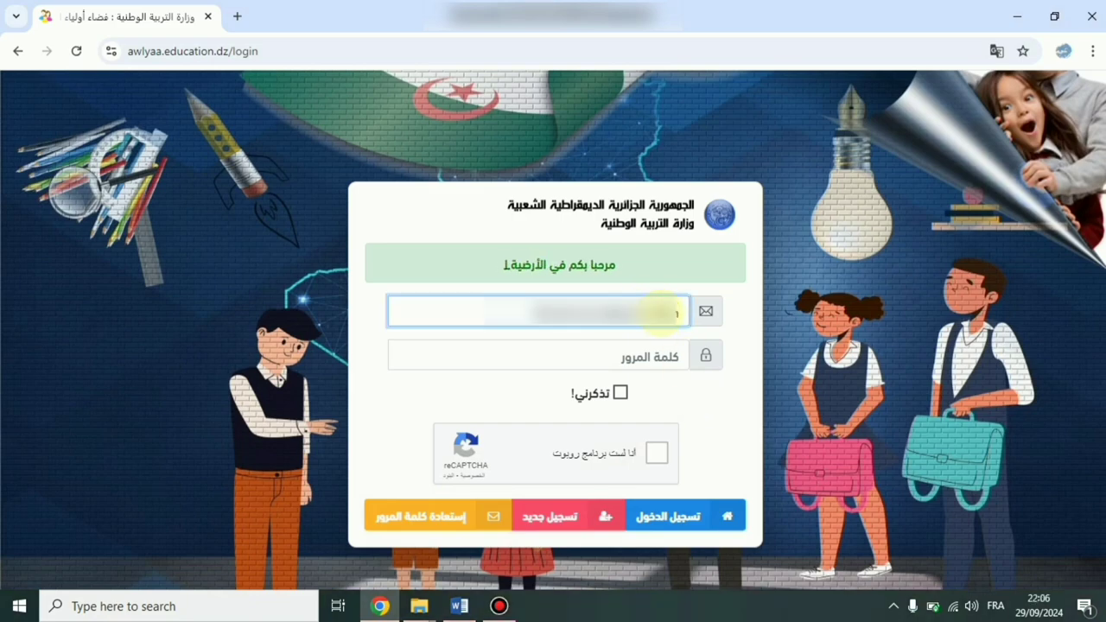
{"action": "left_click", "coordinate": [630, 361]}
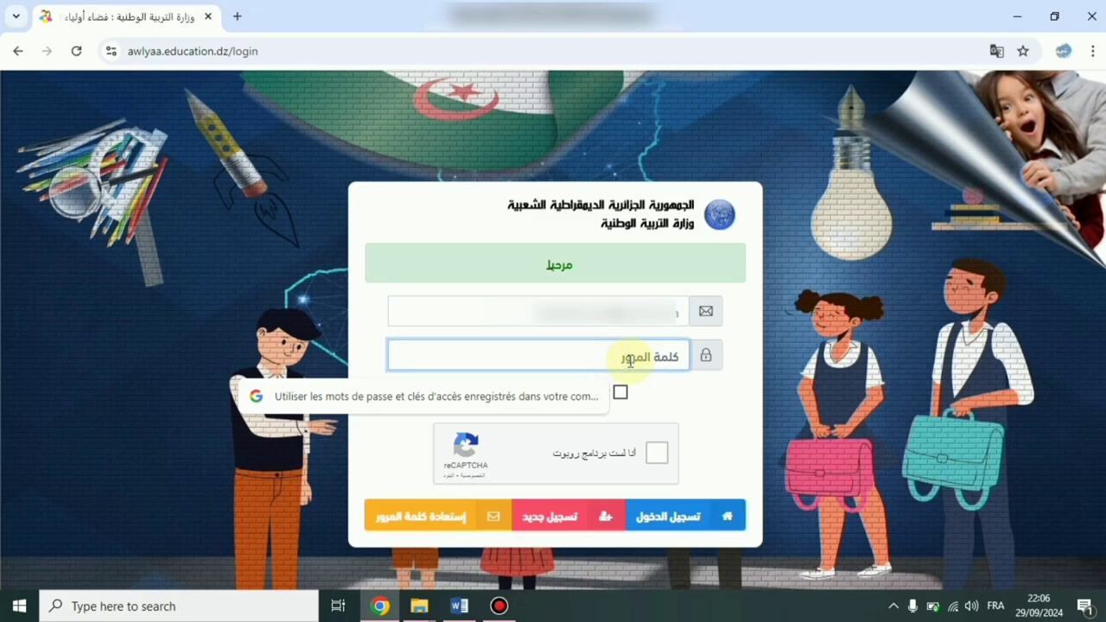
{"action": "type", "text": "•"}
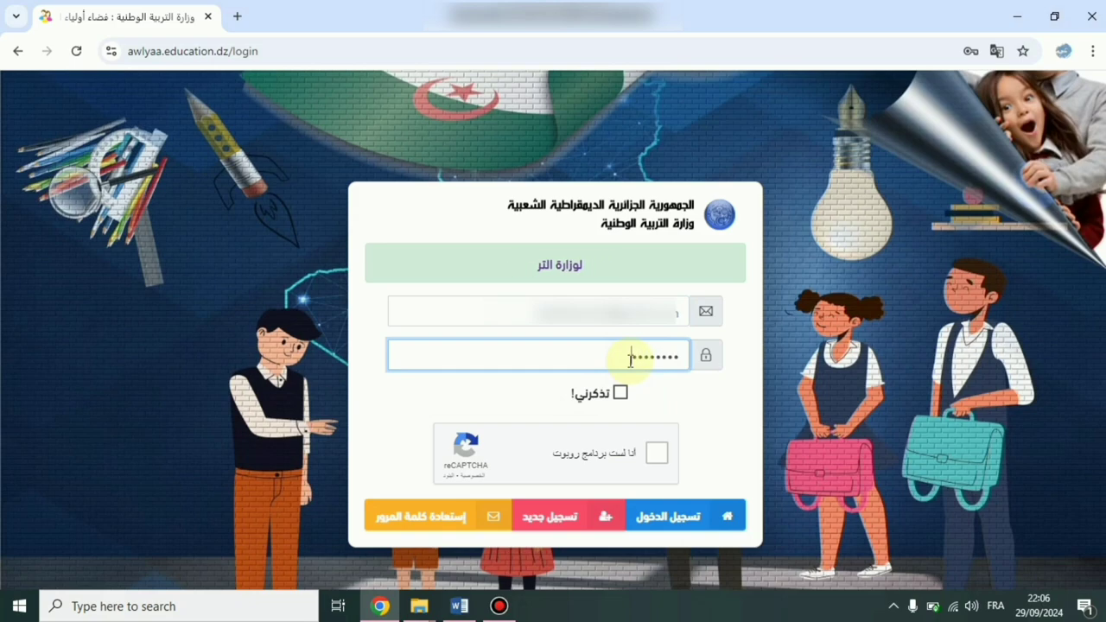
{"action": "left_click", "coordinate": [622, 393]}
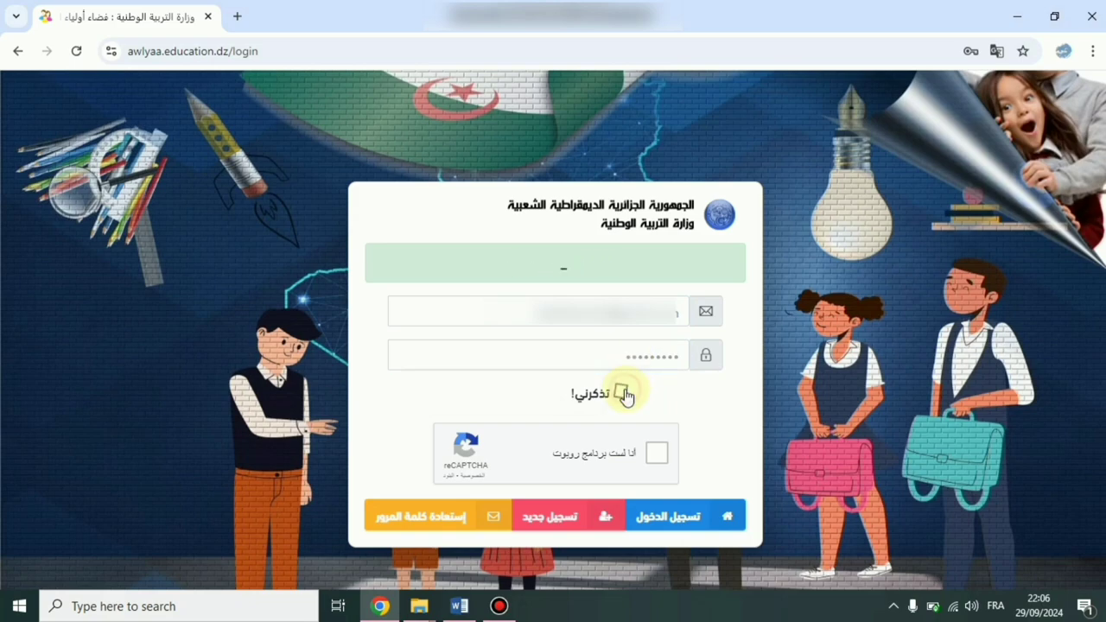
{"action": "left_click", "coordinate": [655, 454]}
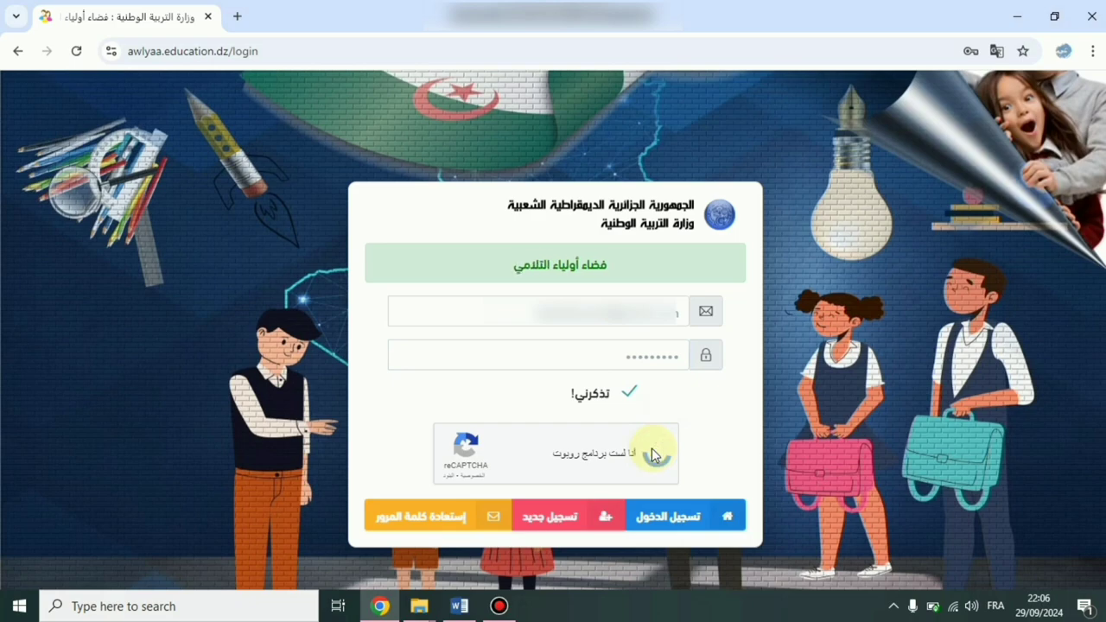
{"action": "left_click", "coordinate": [688, 516]}
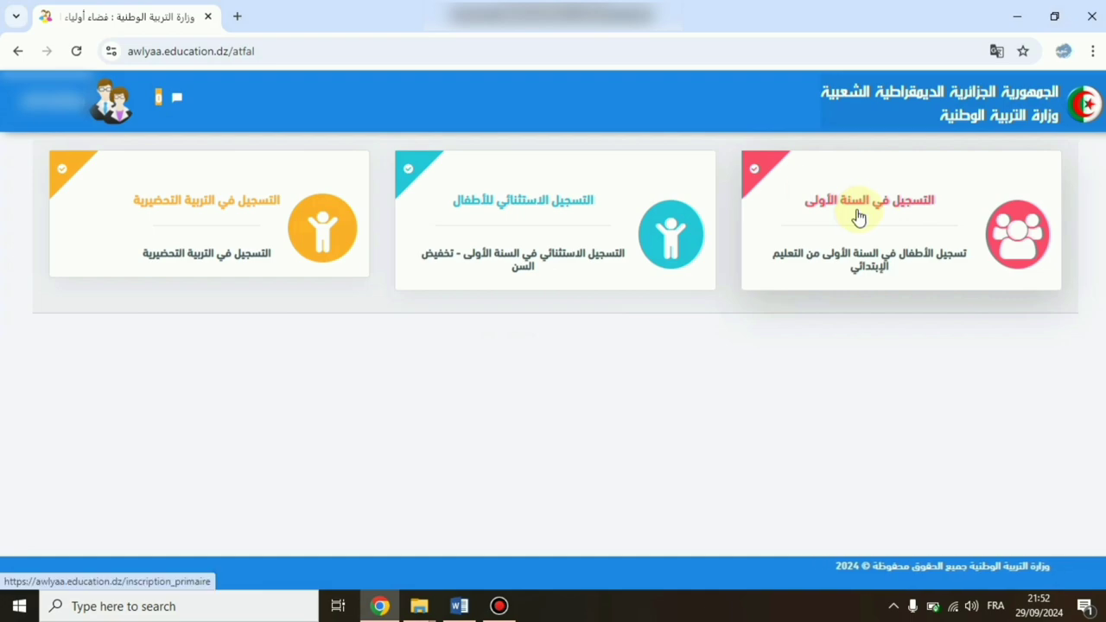
Open the preschool registration service (التسجيل في التربية التحضيرية) and agree to the personal data protection policy
{"action": "left_click", "coordinate": [205, 234]}
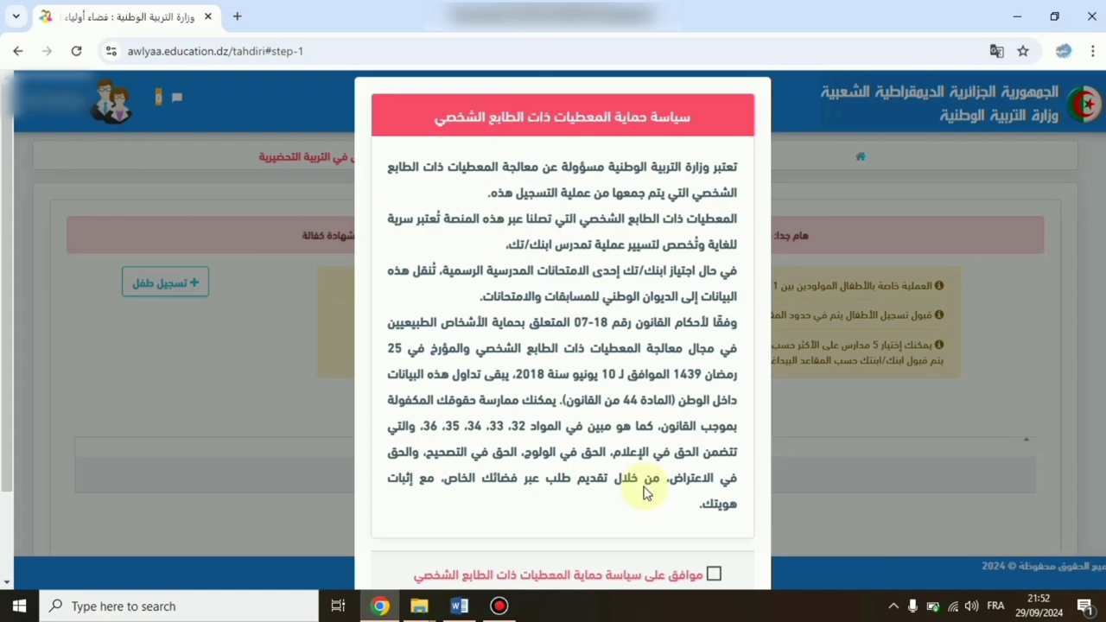
{"action": "left_click", "coordinate": [714, 574]}
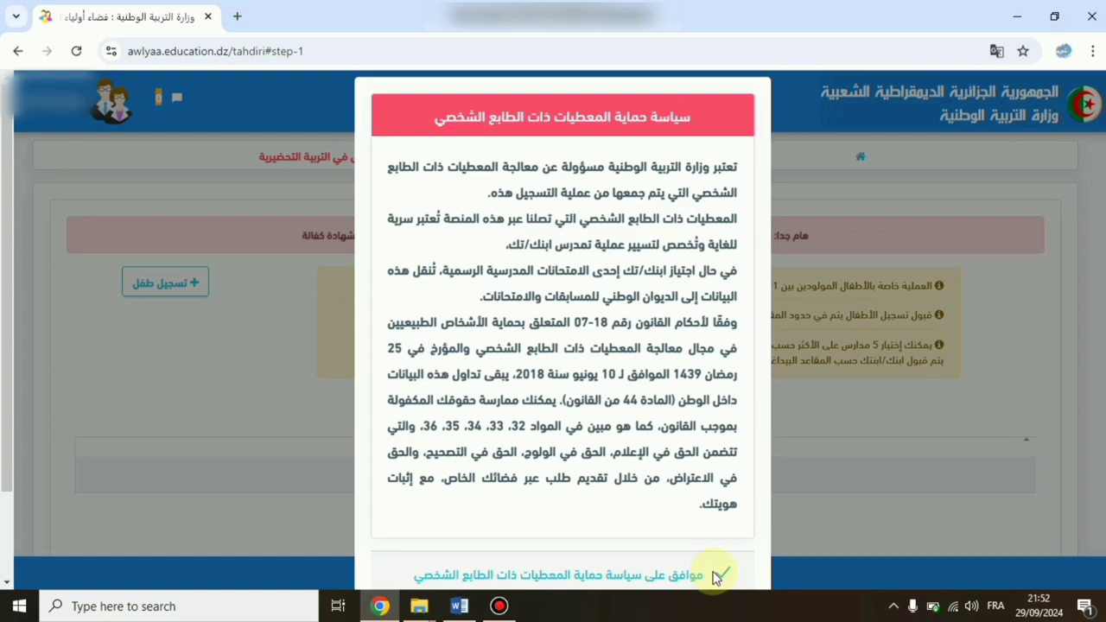
{"action": "scroll", "coordinate": [714, 577], "scroll_direction": "down", "scroll_amount": 2}
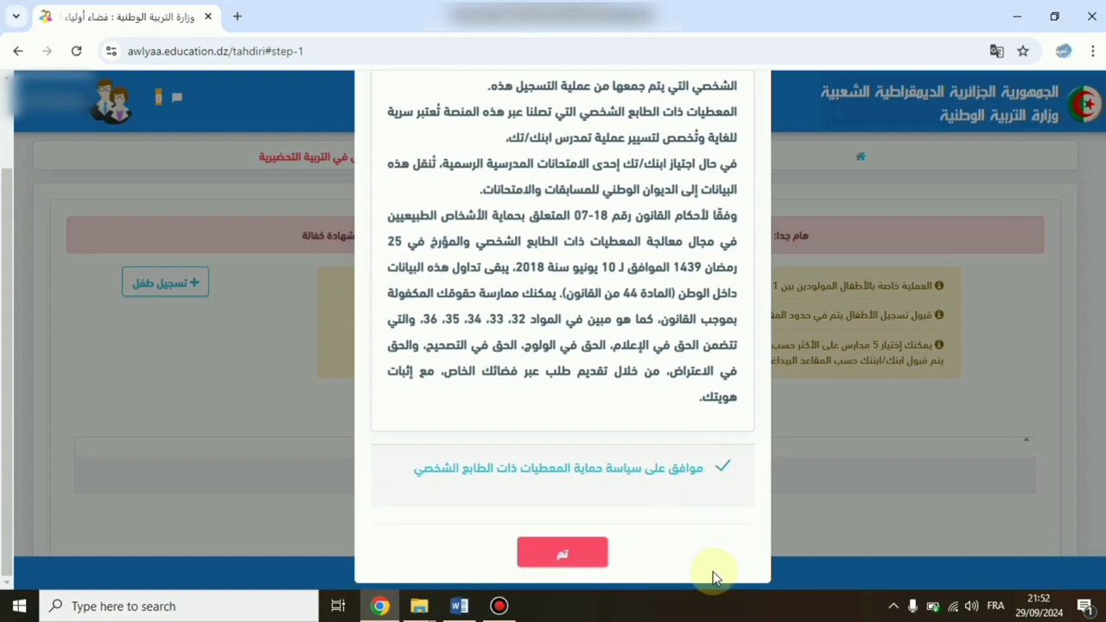
{"action": "left_click", "coordinate": [558, 551]}
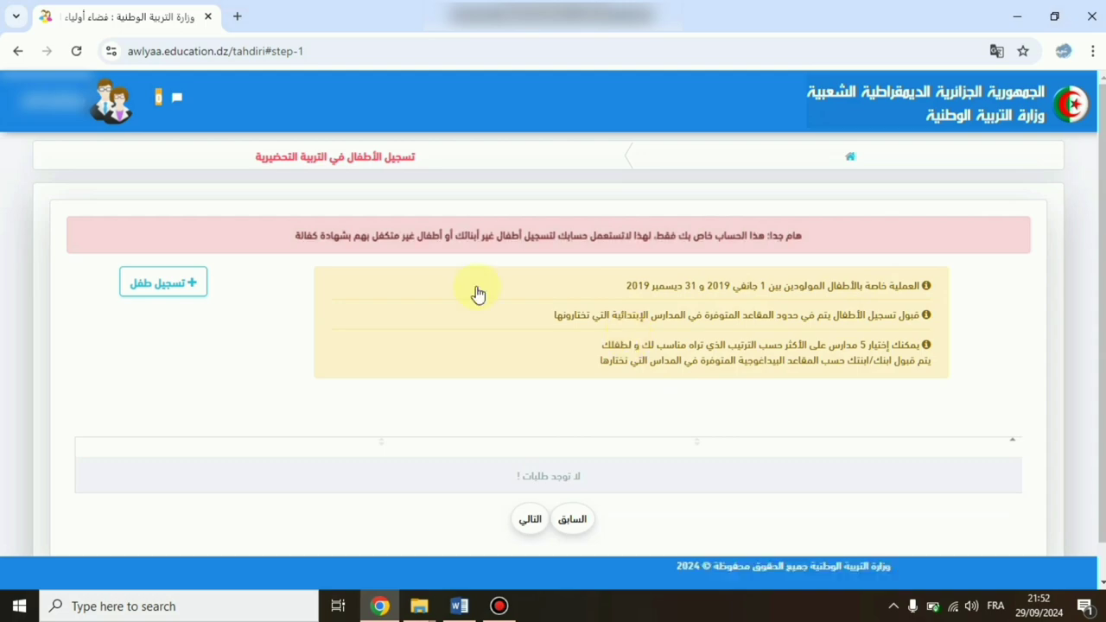
Start a new child registration request, leaving the born-in-Algeria question set to نعم
{"action": "left_click", "coordinate": [170, 282]}
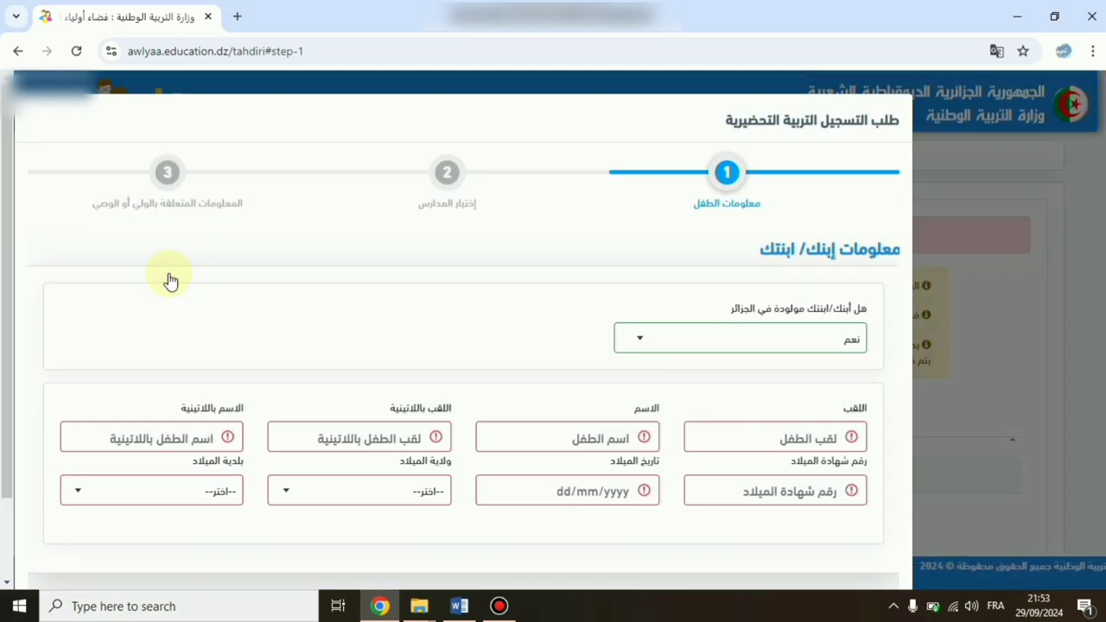
{"action": "left_click", "coordinate": [642, 338]}
{"action": "left_click", "coordinate": [640, 338]}
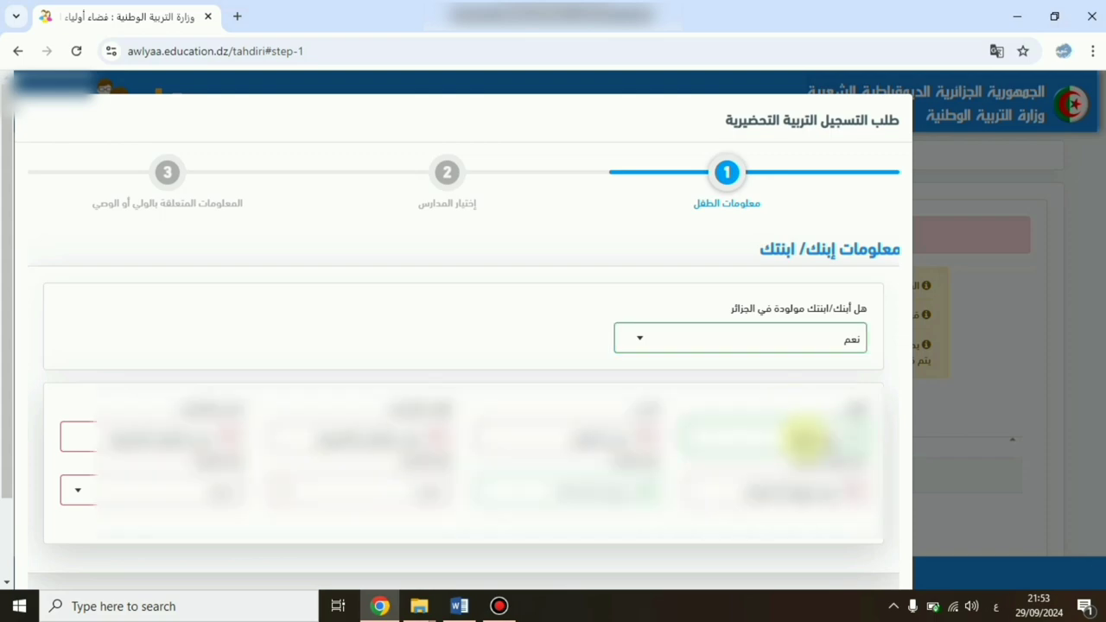
Fill in the child's Arabic and Latin names, birth certificate number, birth date, birth wilaya and municipality, and proceed to school selection
{"action": "key", "text": "alt+shift"}
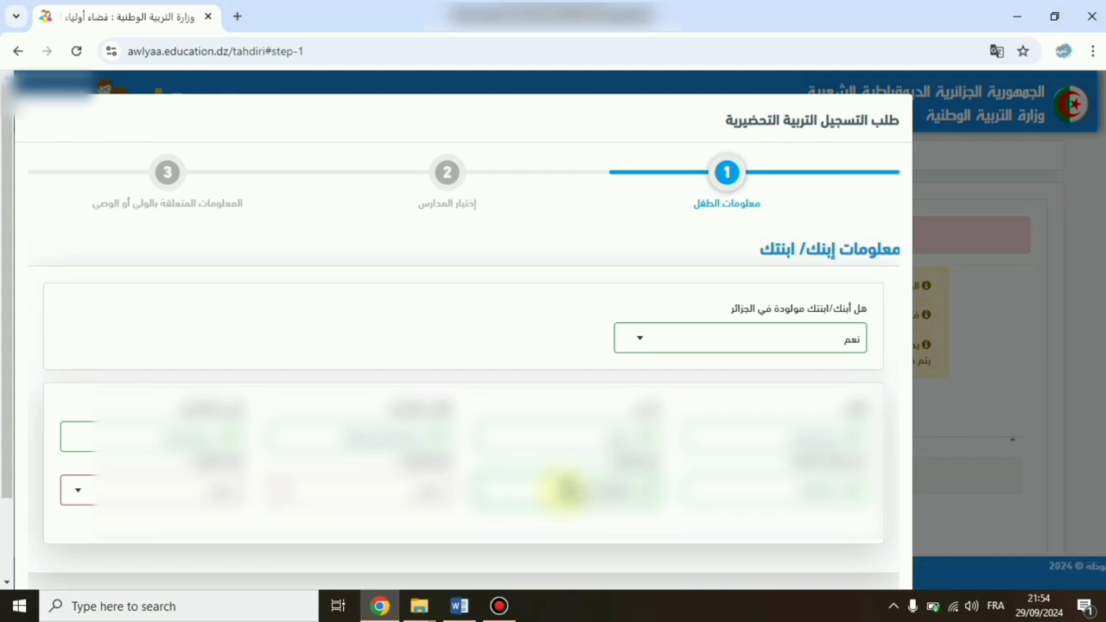
{"action": "left_click", "coordinate": [395, 490]}
{"action": "left_click", "coordinate": [77, 490]}
{"action": "left_click", "coordinate": [160, 413]}
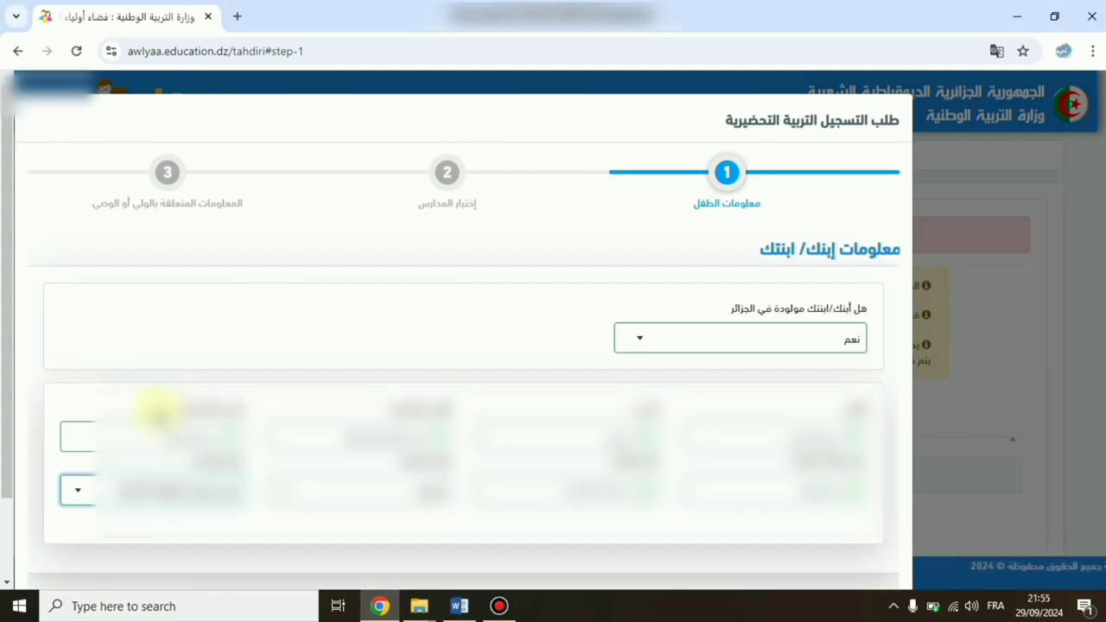
{"action": "scroll", "coordinate": [12, 469], "scroll_direction": "down", "scroll_amount": 2}
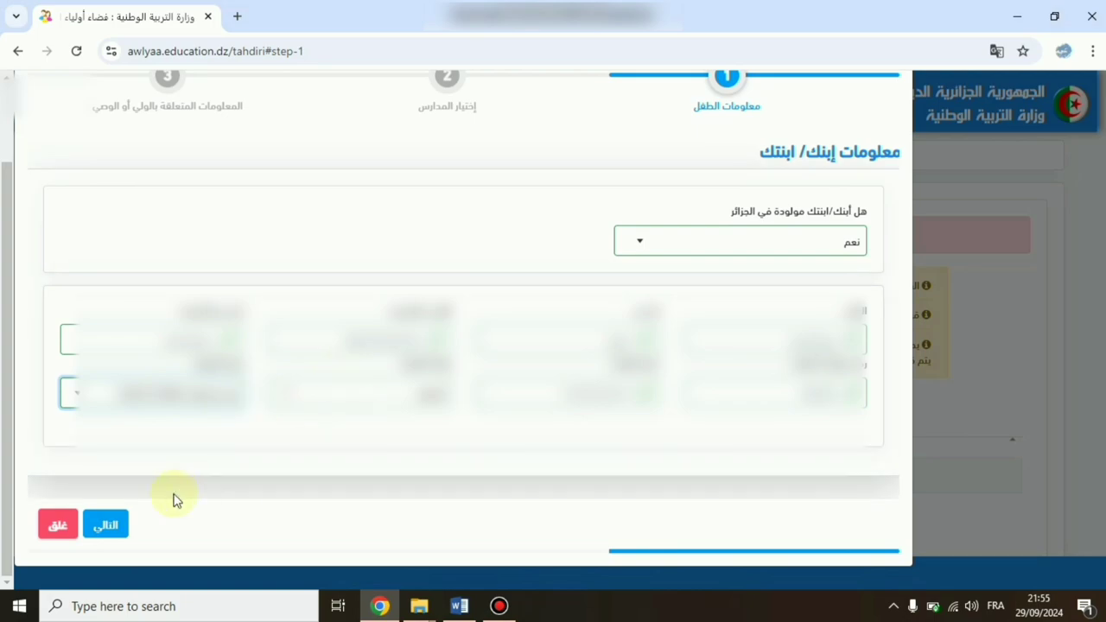
{"action": "left_click", "coordinate": [102, 525]}
Choose the desired school's directorate and municipality, set the reason to القرب من مقر الاقامة, and enter the full home address
{"action": "scroll", "coordinate": [104, 526], "scroll_direction": "down", "scroll_amount": 2}
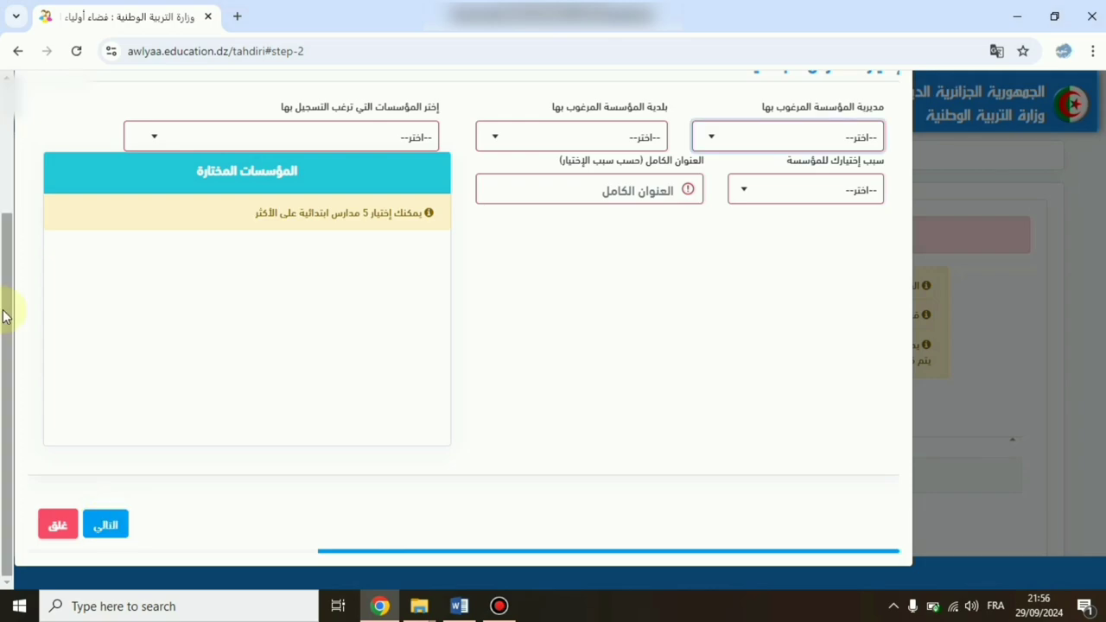
{"action": "left_click_drag", "start_coordinate": [4, 315], "coordinate": [1, 205]}
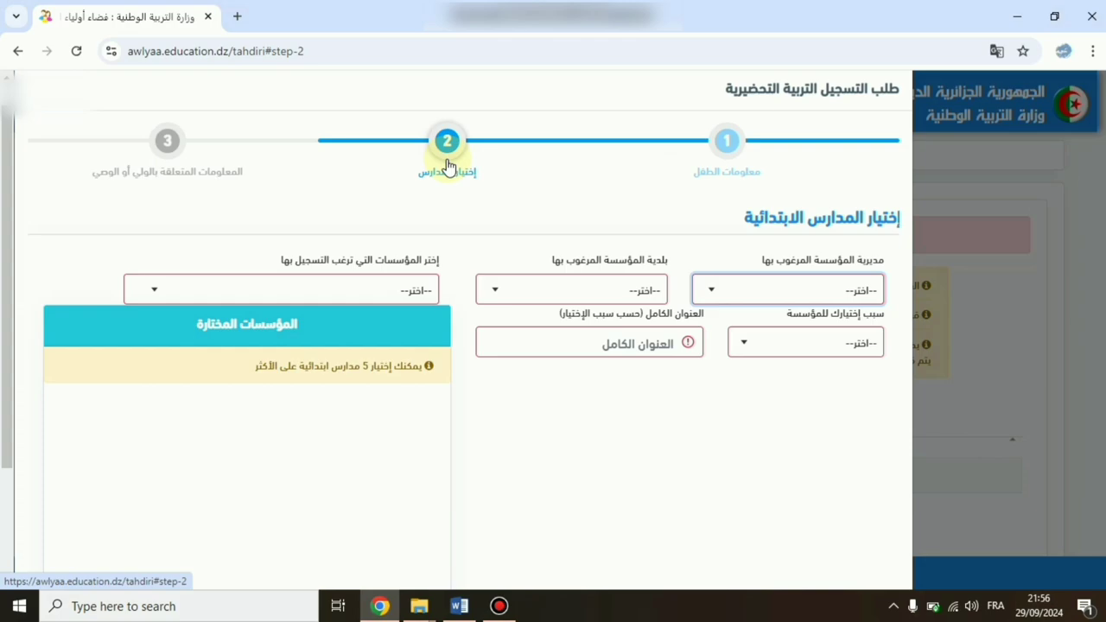
{"action": "left_click", "coordinate": [770, 296]}
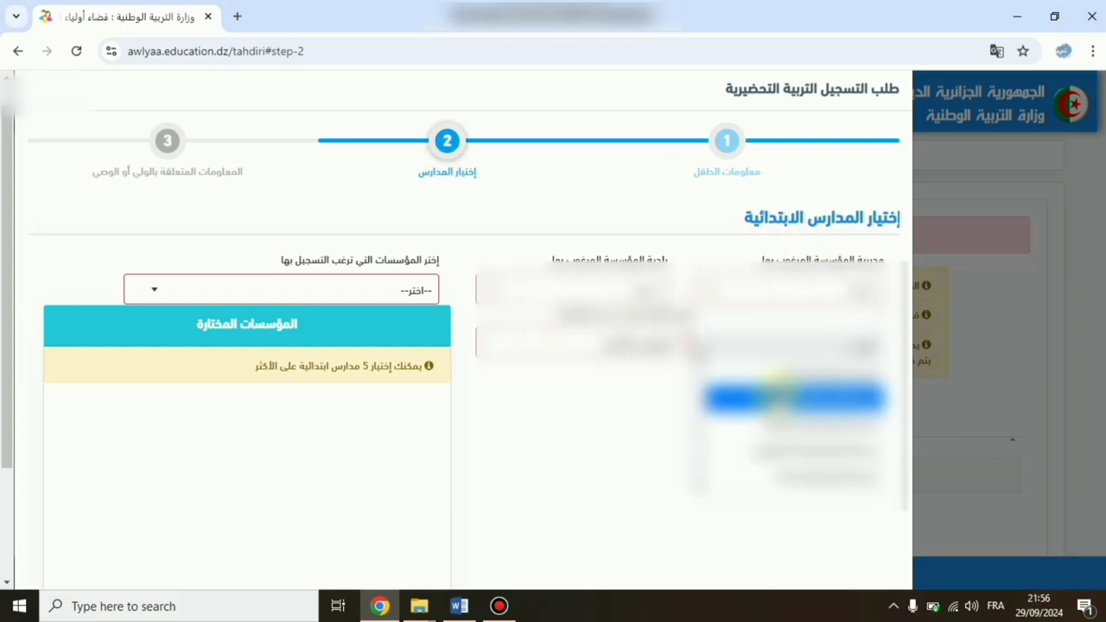
{"action": "left_click", "coordinate": [760, 395]}
{"action": "left_click", "coordinate": [482, 395]}
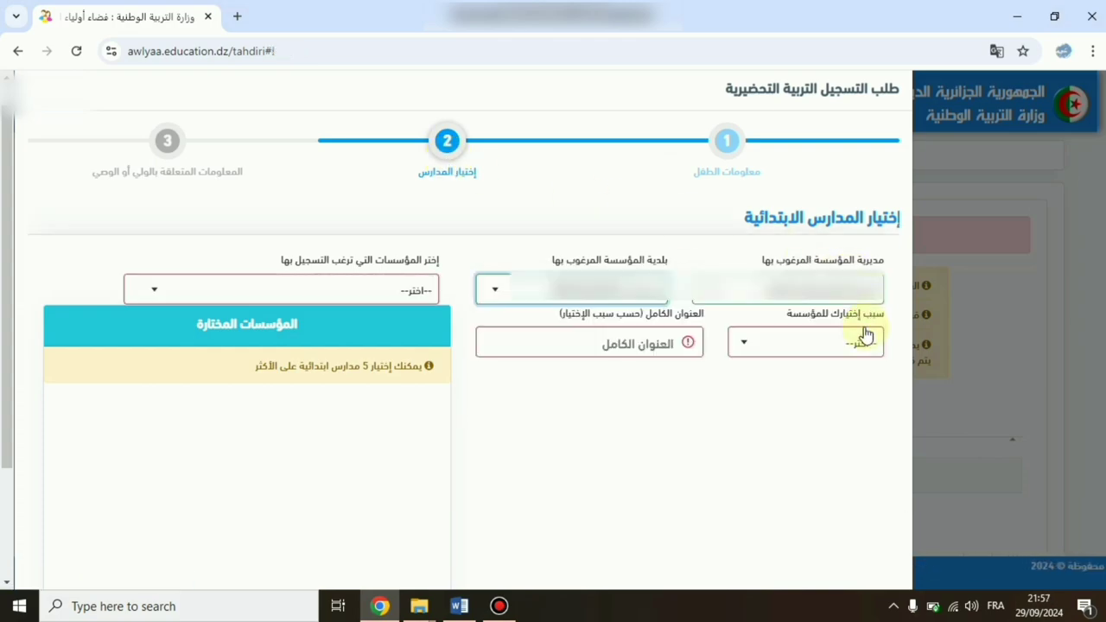
{"action": "left_click", "coordinate": [756, 343]}
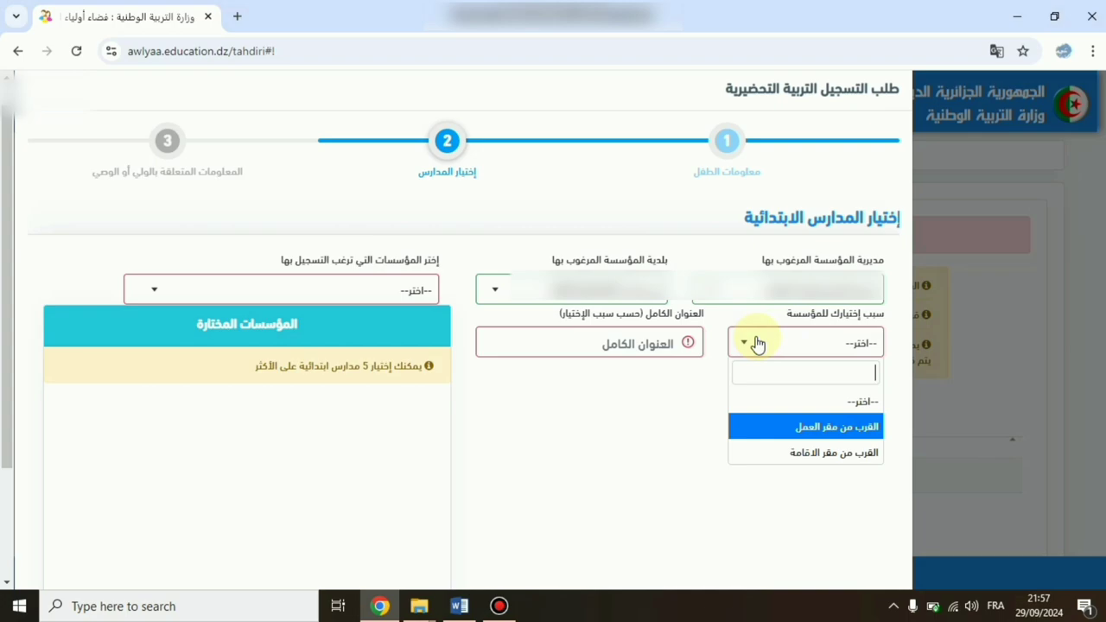
{"action": "left_click", "coordinate": [809, 453]}
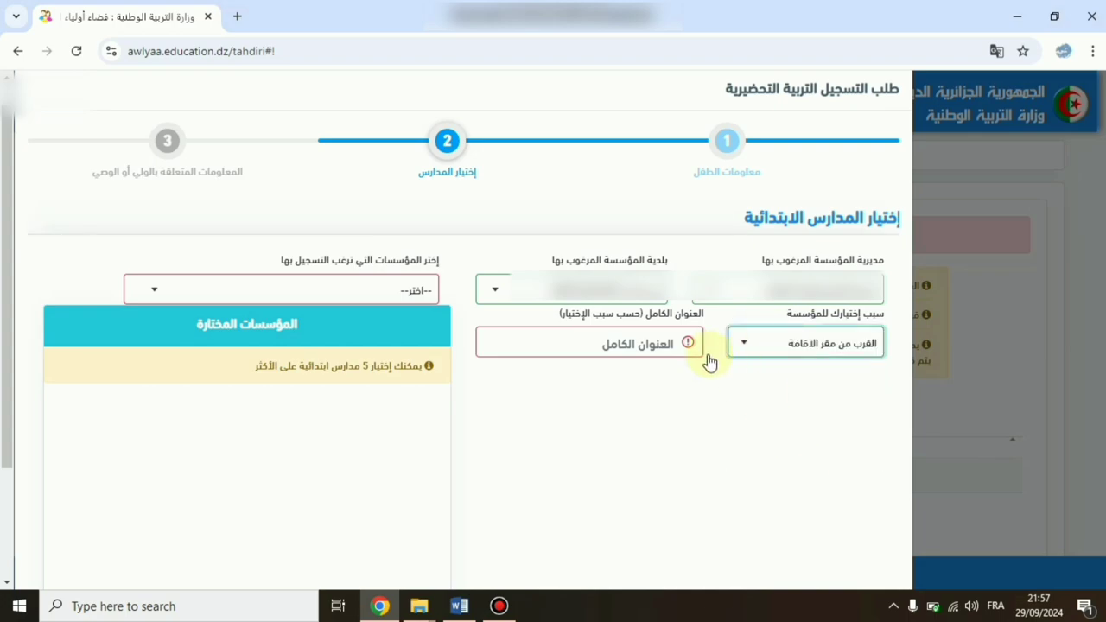
{"action": "left_click", "coordinate": [651, 347]}
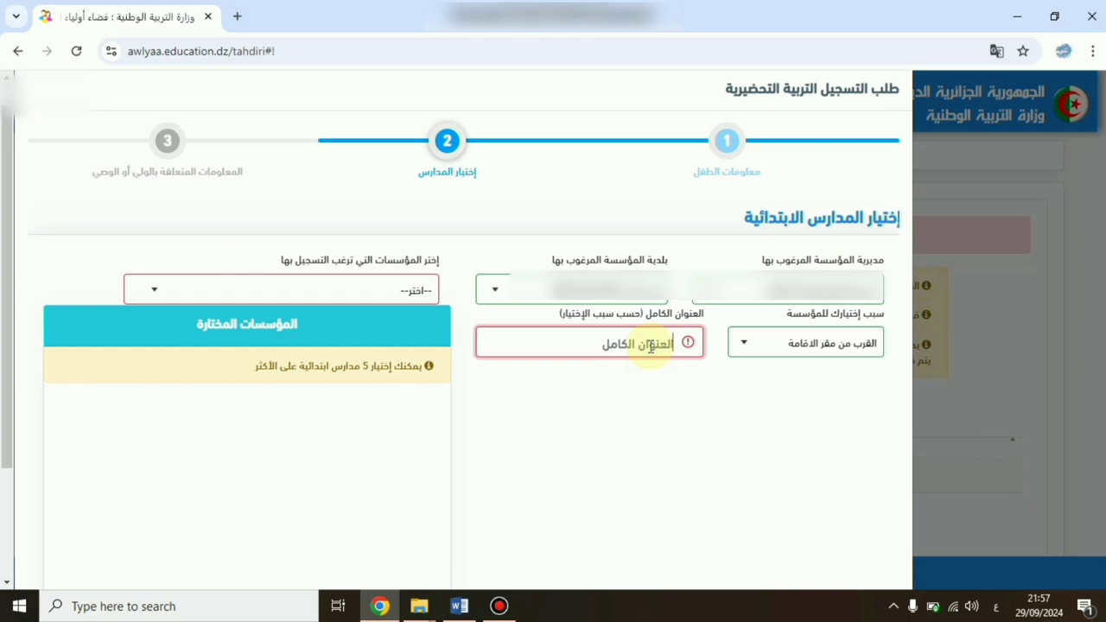
{"action": "key", "text": "ctrl+v"}
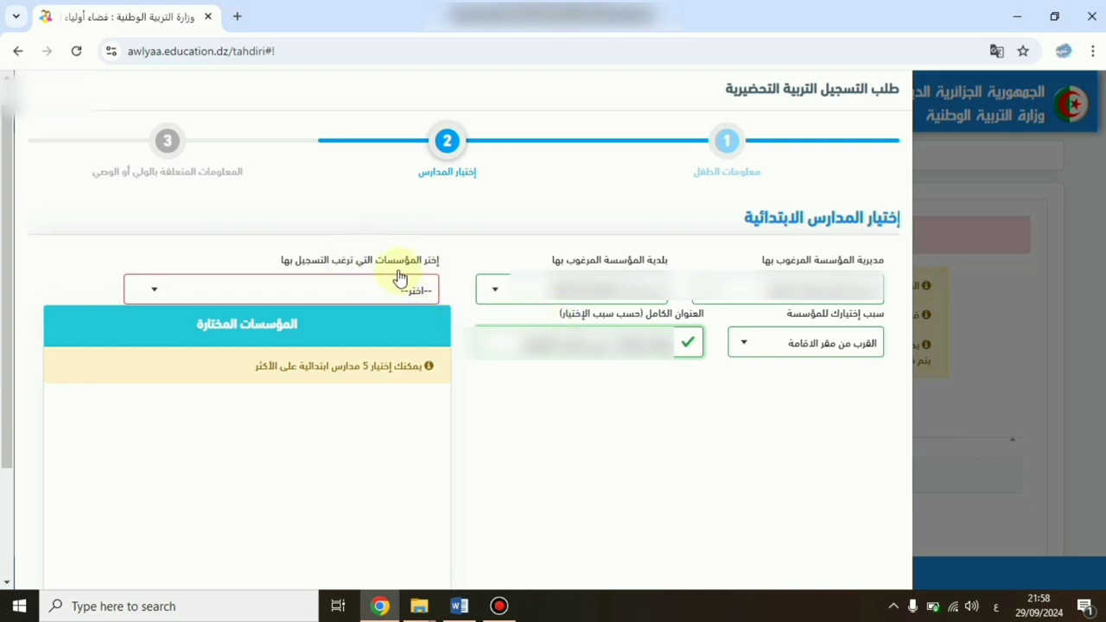
Add the first three preferred primary schools to the list of selected schools
{"action": "left_click", "coordinate": [308, 291]}
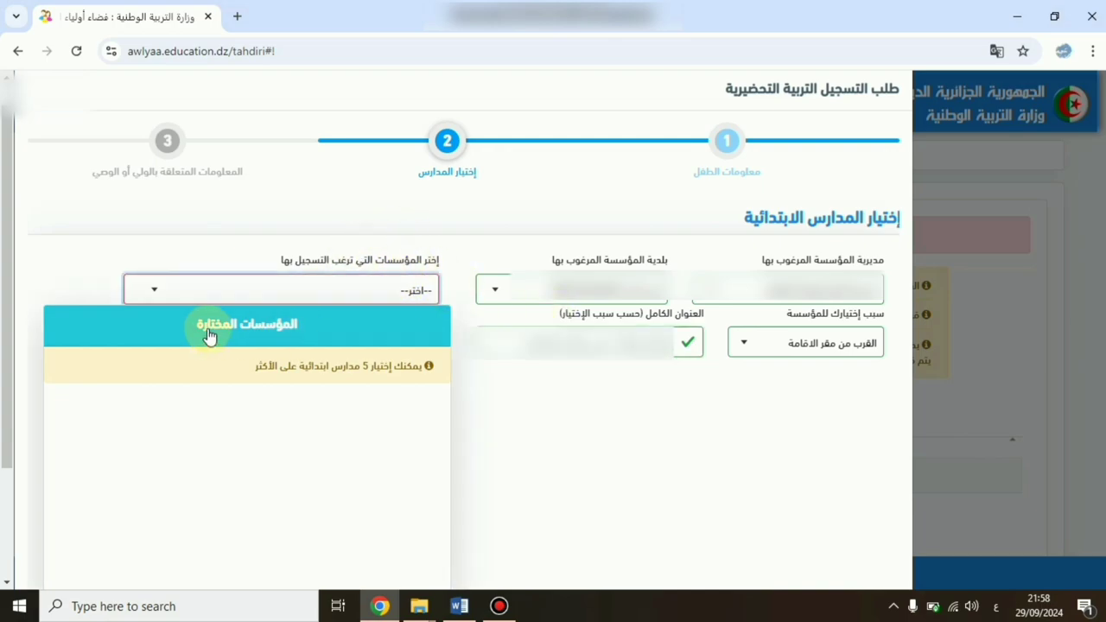
{"action": "left_click", "coordinate": [159, 292]}
{"action": "left_click_drag", "start_coordinate": [130, 372], "coordinate": [130, 426]}
{"action": "left_click", "coordinate": [286, 425]}
{"action": "left_click", "coordinate": [158, 292]}
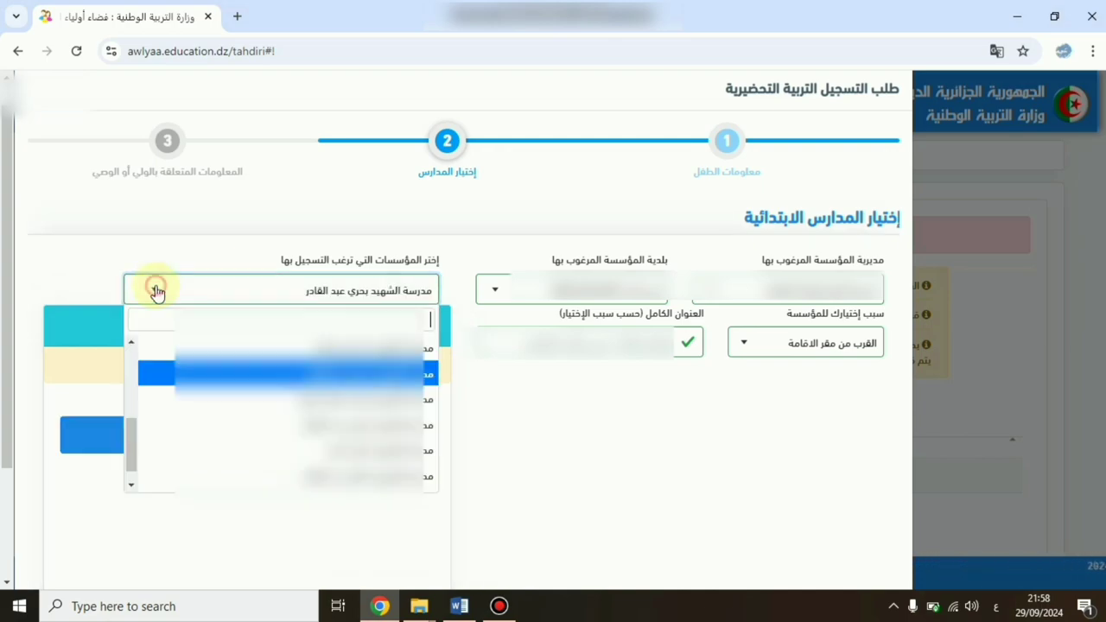
{"action": "left_click", "coordinate": [158, 292]}
{"action": "left_click", "coordinate": [158, 292]}
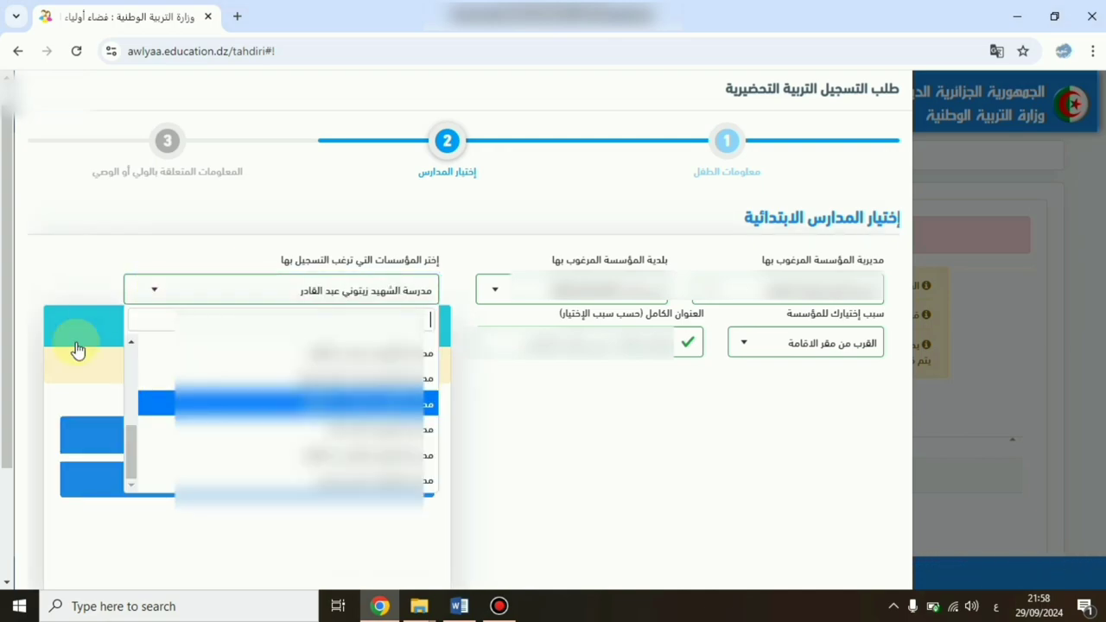
{"action": "left_click_drag", "start_coordinate": [134, 452], "coordinate": [125, 432]}
{"action": "left_click", "coordinate": [318, 385]}
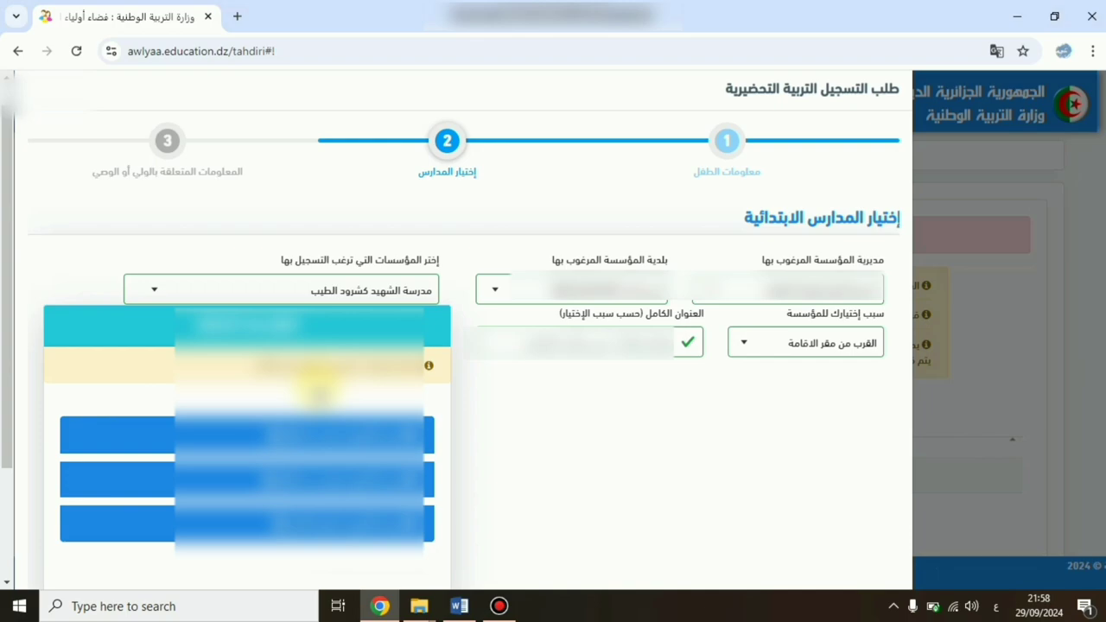
Add two more primary schools to complete the five choices, and proceed to the guardian information
{"action": "left_click", "coordinate": [198, 292]}
{"action": "left_click", "coordinate": [308, 452]}
{"action": "left_click", "coordinate": [264, 294]}
{"action": "scroll", "coordinate": [130, 422], "scroll_direction": "down", "scroll_amount": 2}
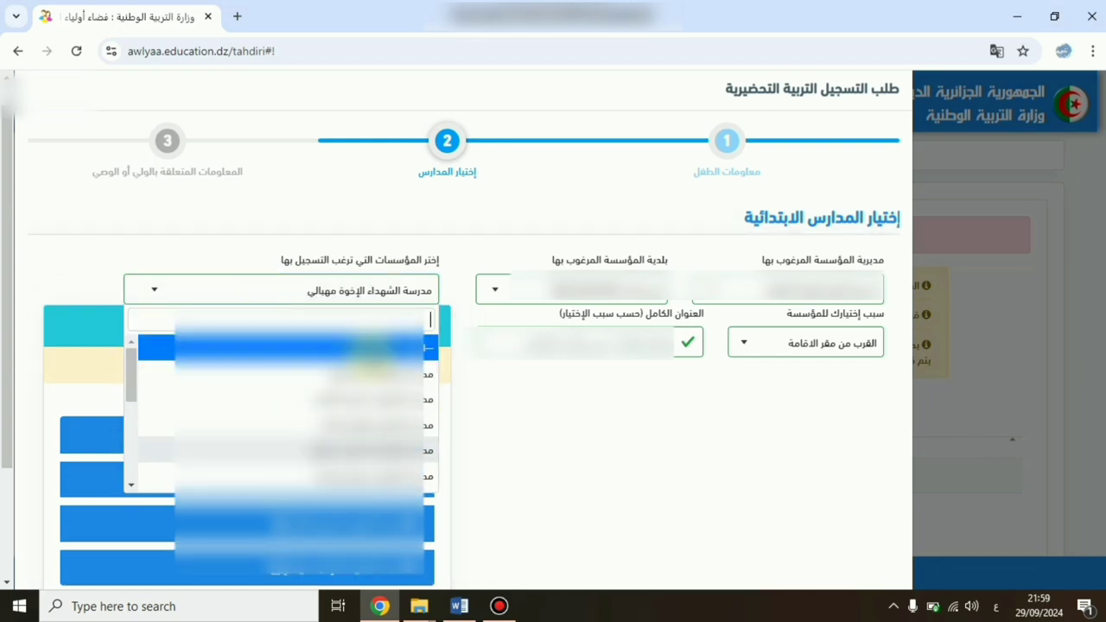
{"action": "left_click", "coordinate": [285, 415]}
{"action": "scroll", "coordinate": [6, 507], "scroll_direction": "down", "scroll_amount": 2}
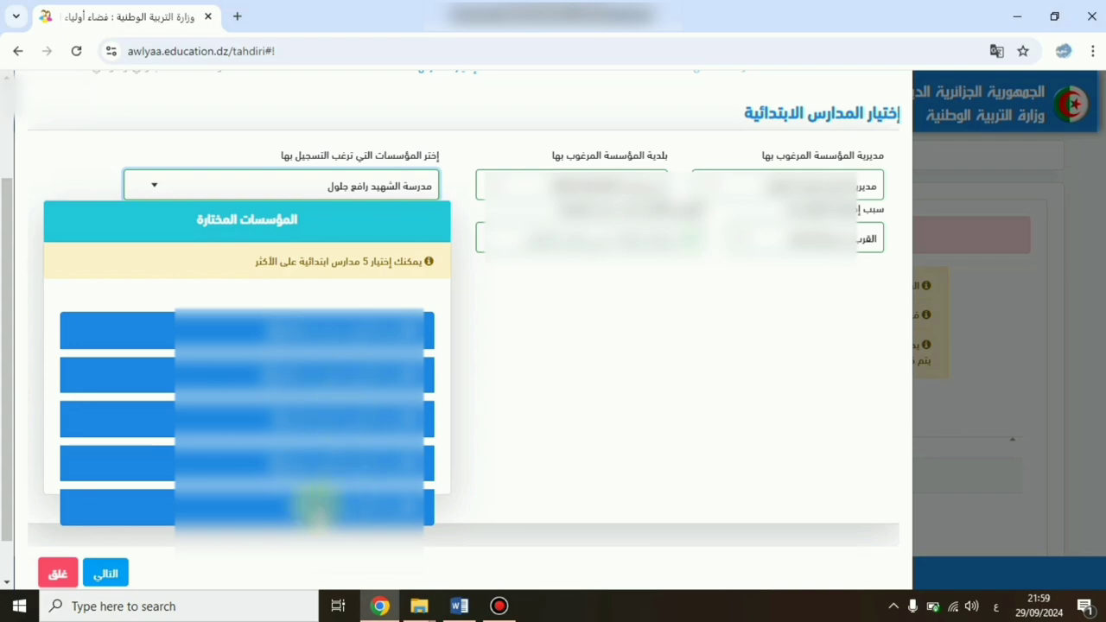
{"action": "left_click", "coordinate": [101, 577]}
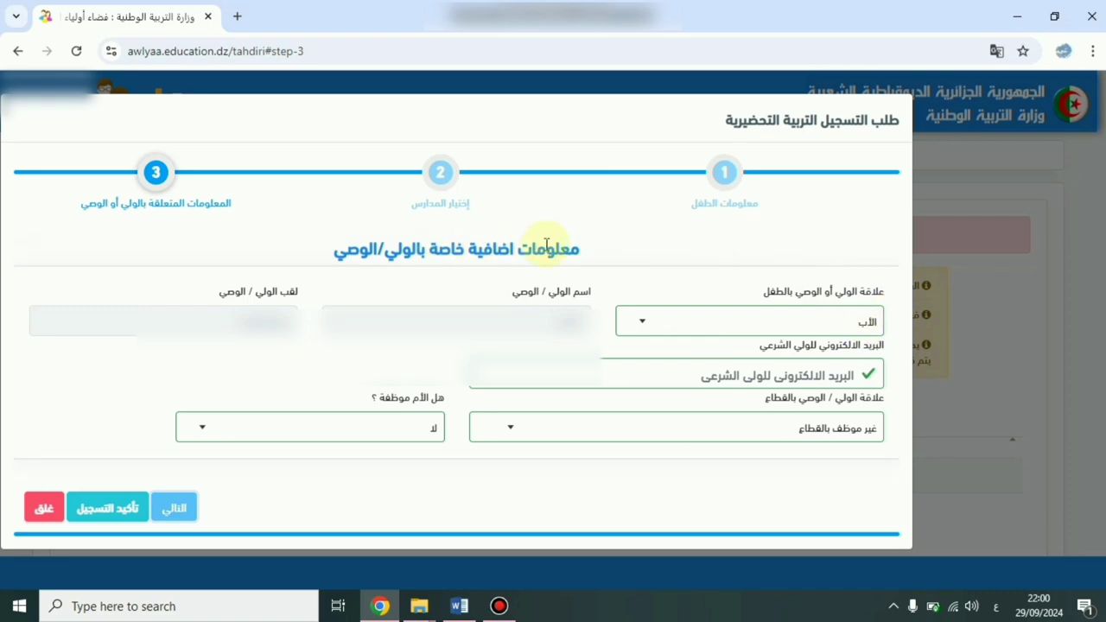
Set the guardian's relationship to الأب, the guardian's sector status to غير موظف بالقطاع, and the mother's employment to لا
{"action": "left_click", "coordinate": [635, 321]}
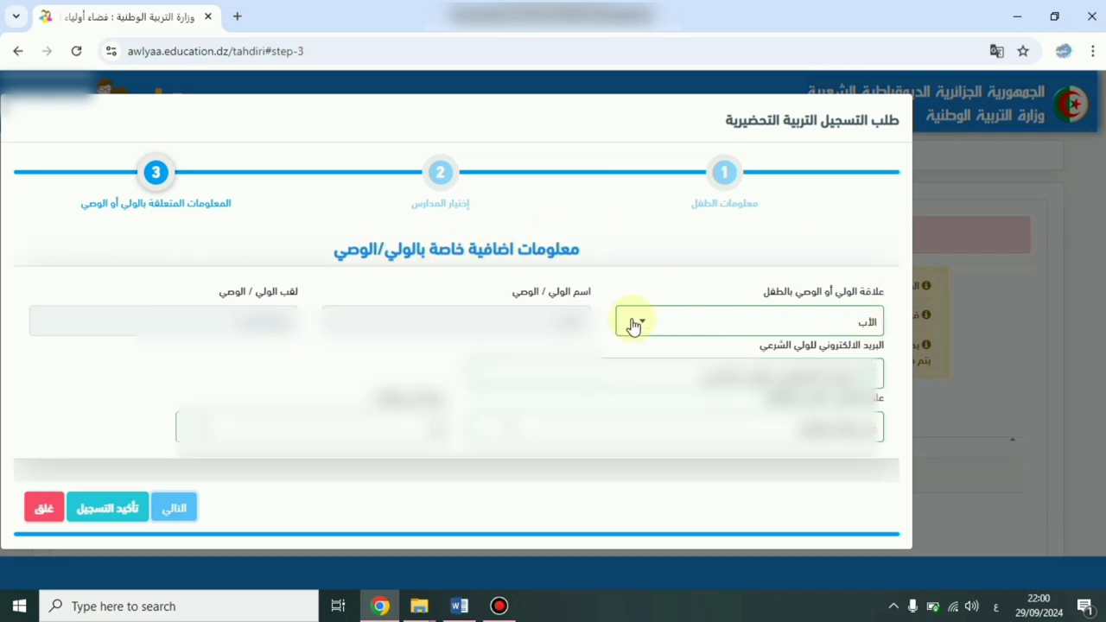
{"action": "left_click", "coordinate": [803, 427]}
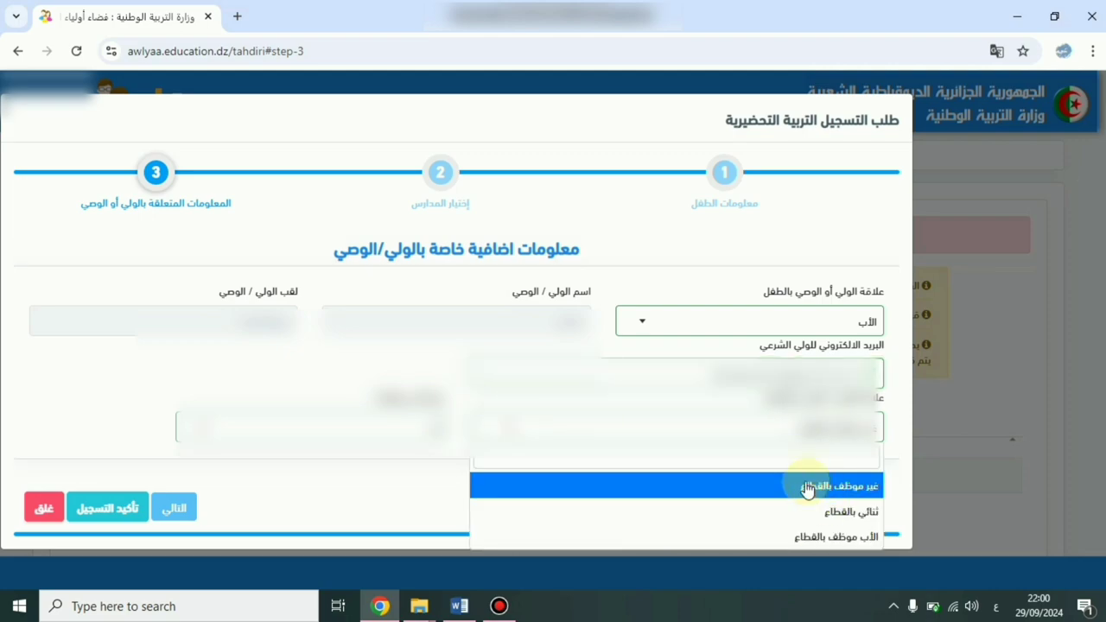
{"action": "left_click", "coordinate": [803, 493]}
{"action": "left_click", "coordinate": [311, 427]}
{"action": "left_click", "coordinate": [313, 519]}
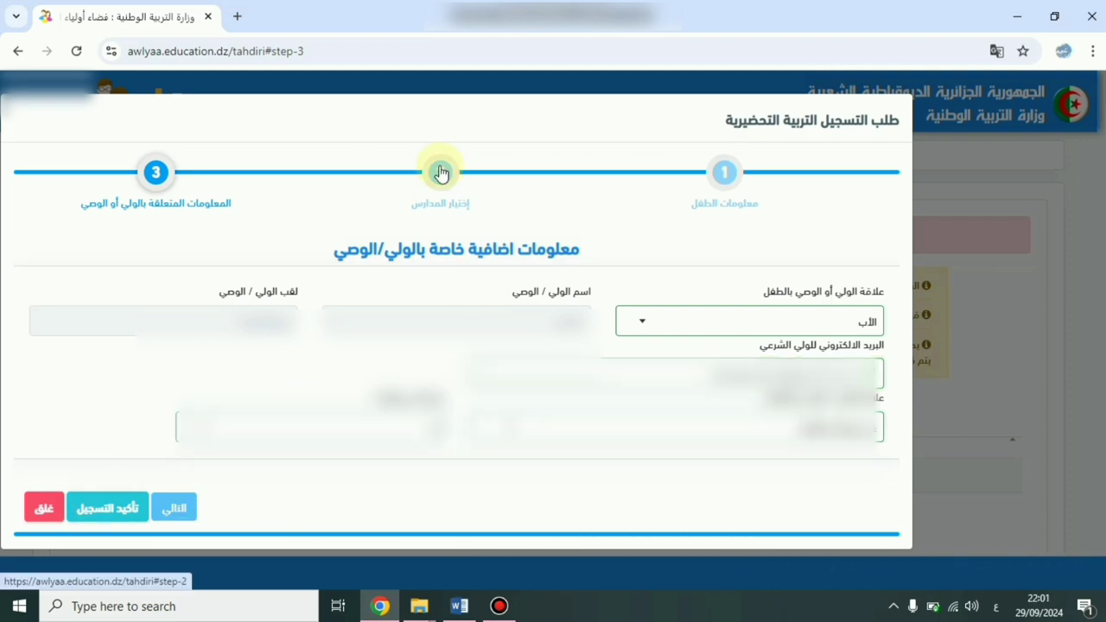
Submit the preschool registration, confirming that all entered information is correct, and check the submitted request on the registration page
{"action": "left_click", "coordinate": [98, 508]}
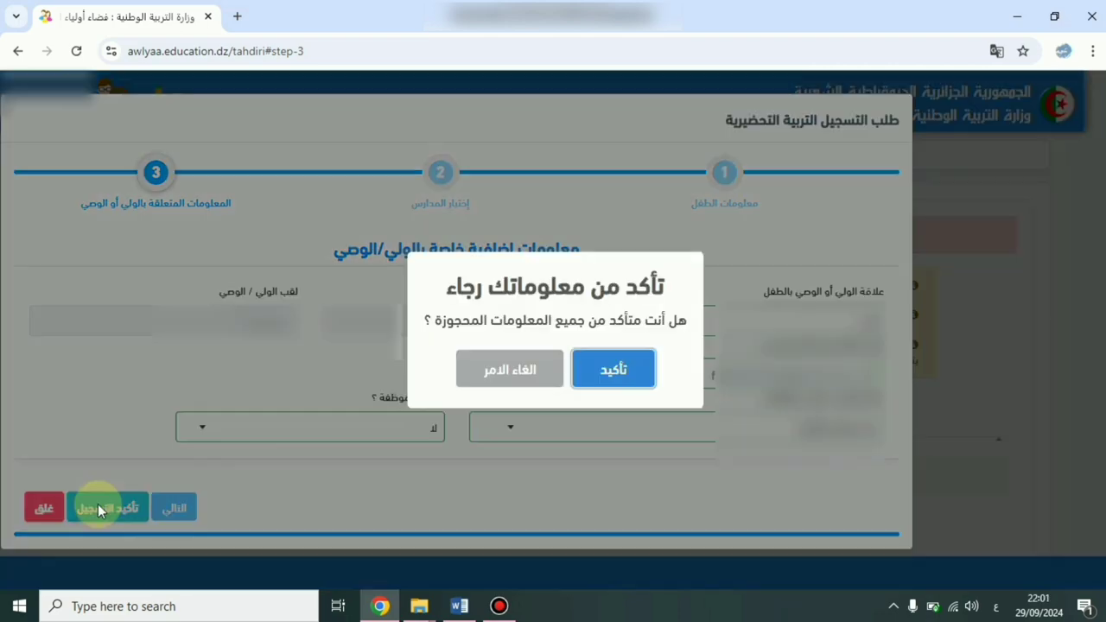
{"action": "left_click", "coordinate": [616, 361]}
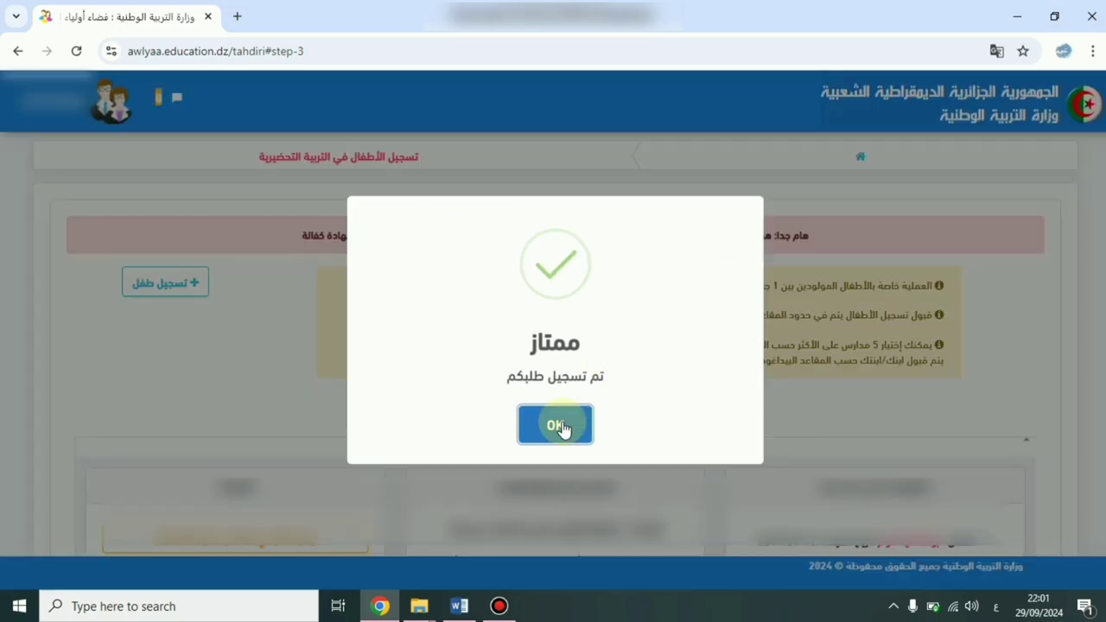
{"action": "left_click", "coordinate": [558, 424]}
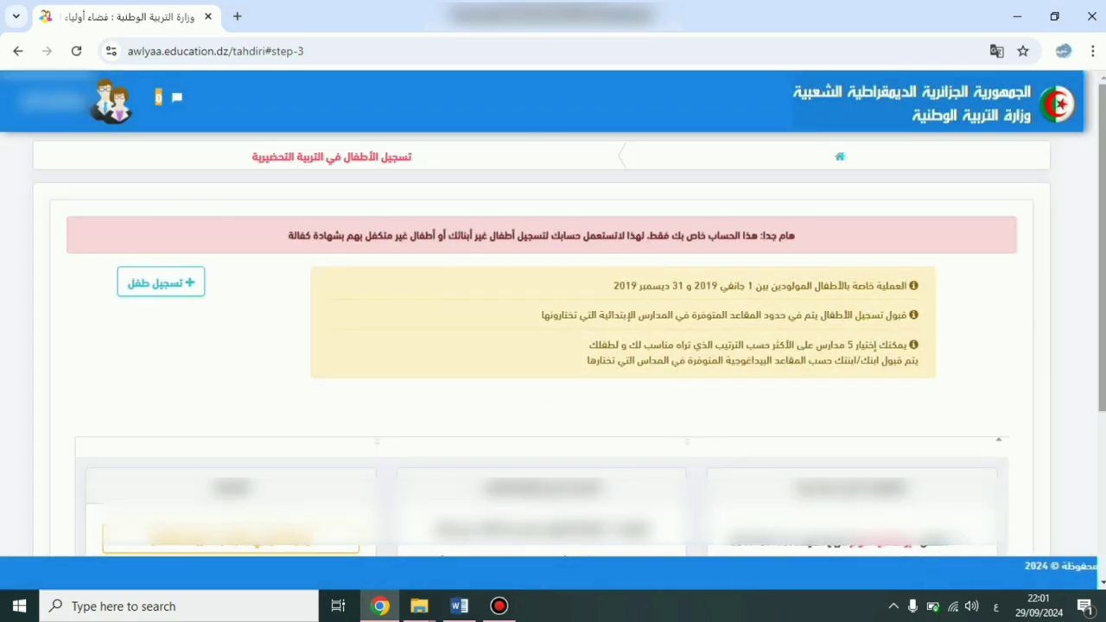
{"action": "scroll", "coordinate": [1103, 397], "scroll_direction": "down", "scroll_amount": 3}
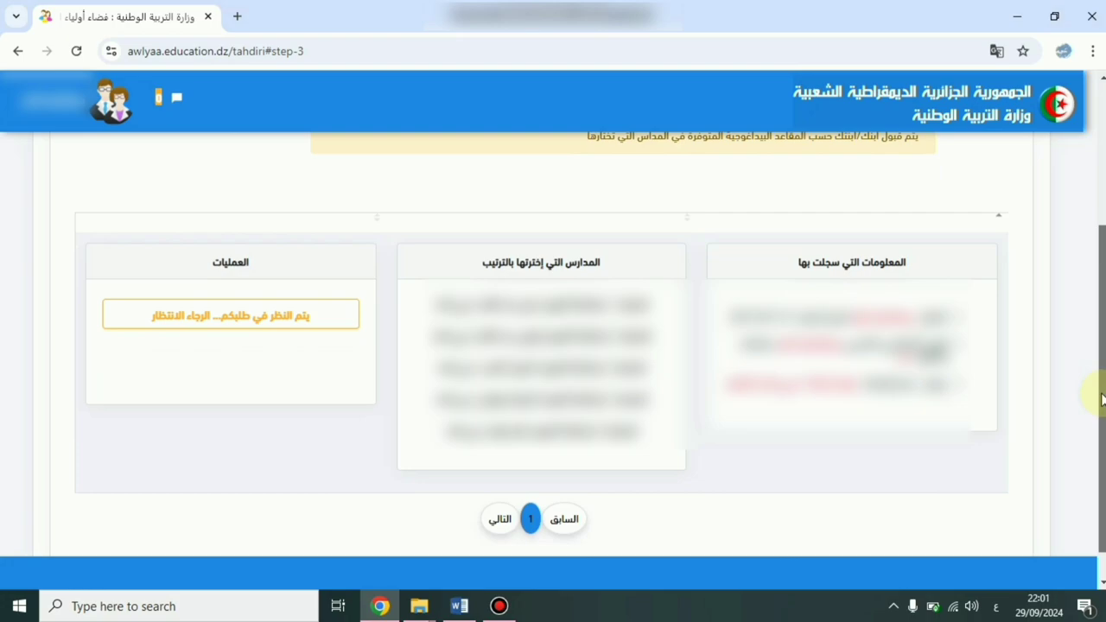